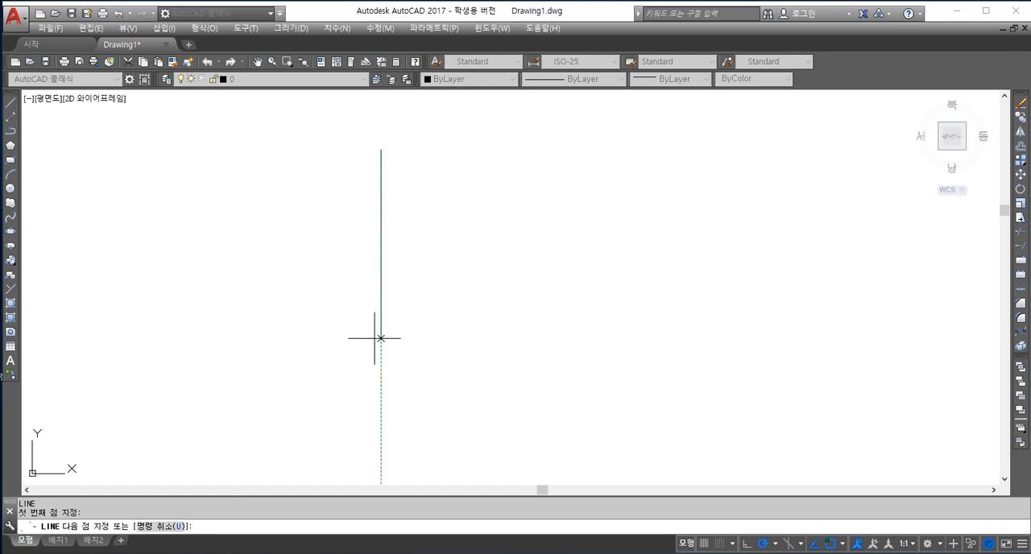
# Finish the vertical line and draw a separate horizontal line below and to the right of its midpoint.
pyautogui.click(381, 407)
pyautogui.press('Return')
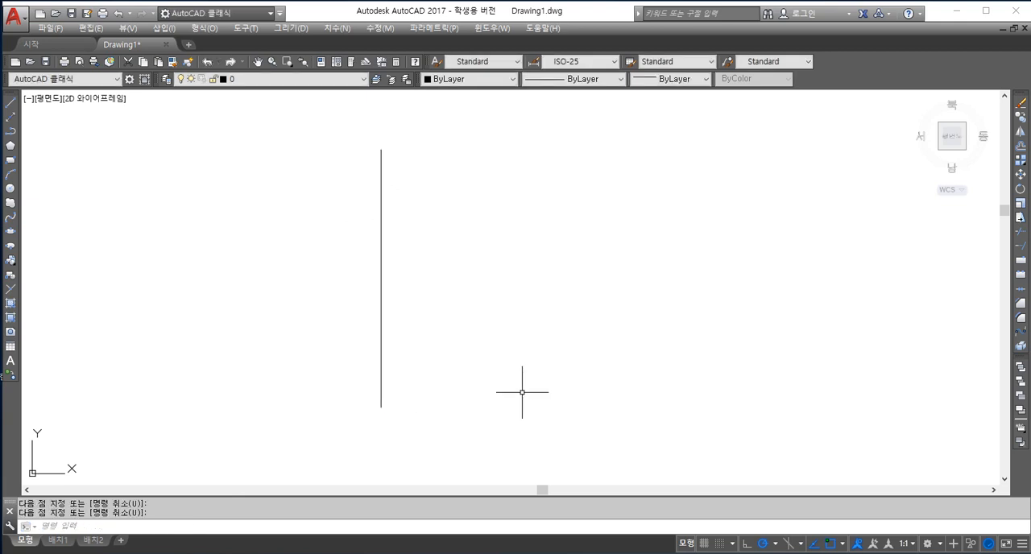
pyautogui.press('Return')
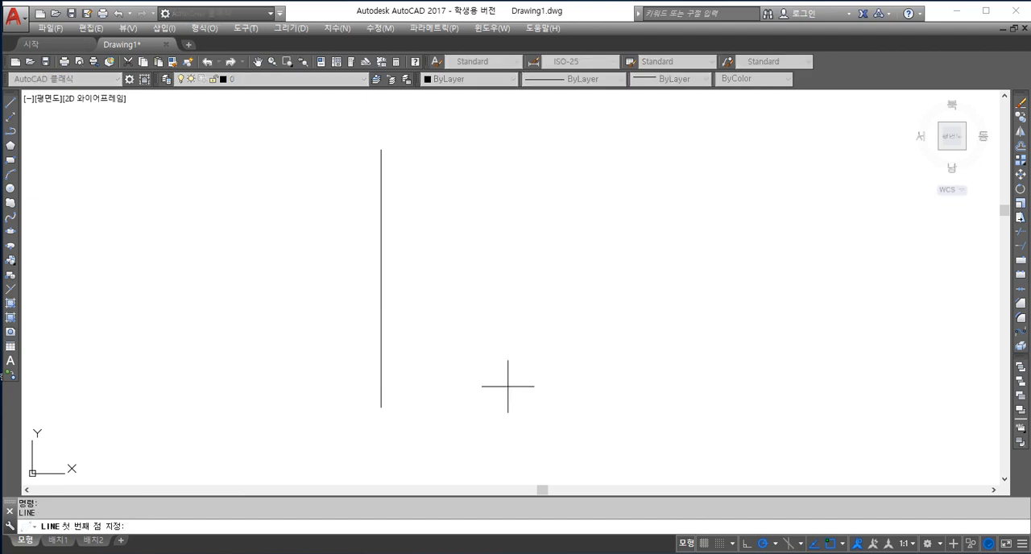
pyautogui.click(507, 387)
pyautogui.click(771, 387)
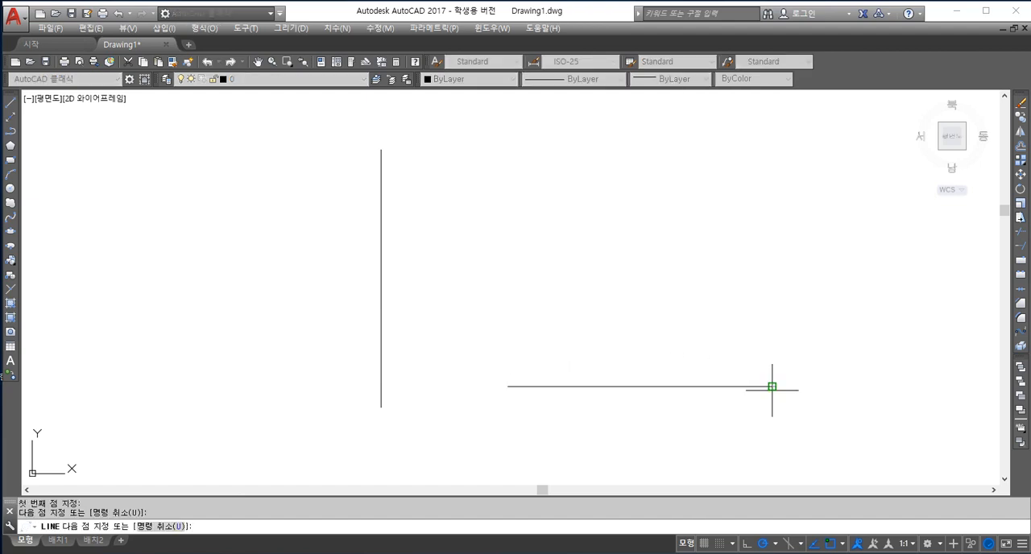
pyautogui.press('Return')
# Try starting a line at the tracked intersection of the vertical and horizontal lines' midpoints, and cancel it.
pyautogui.write('L')
pyautogui.press('Return')
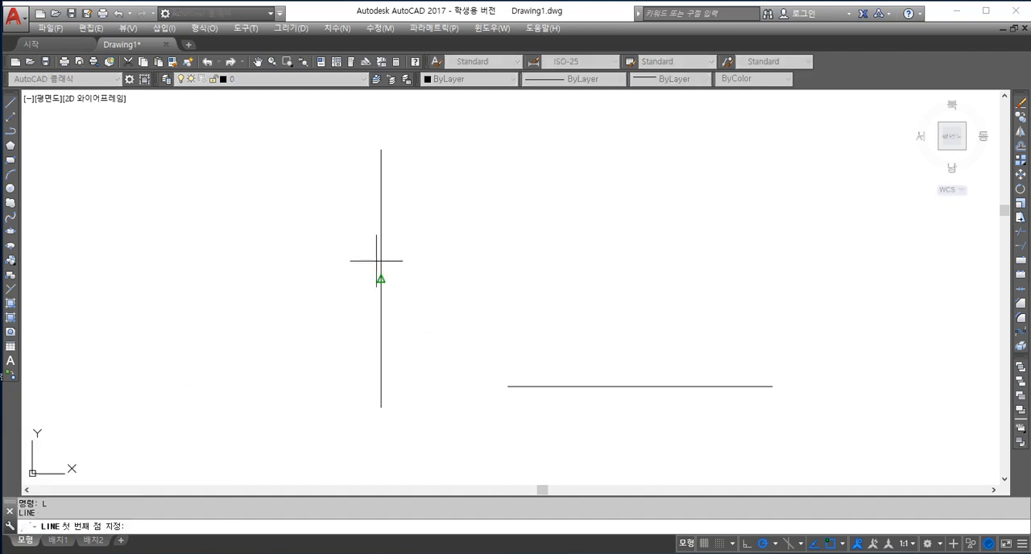
pyautogui.moveTo(382, 279)
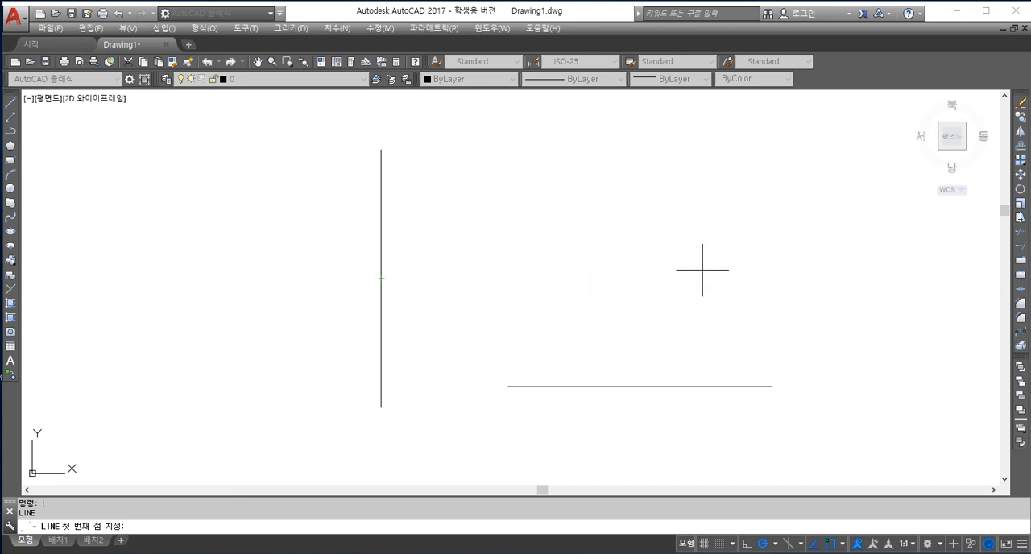
pyautogui.moveTo(640, 387)
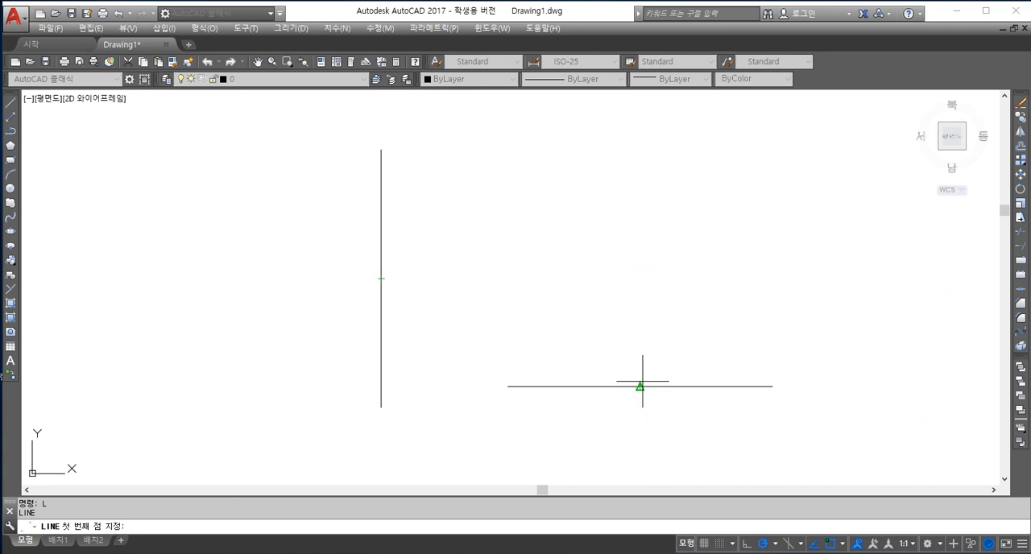
pyautogui.click(639, 279)
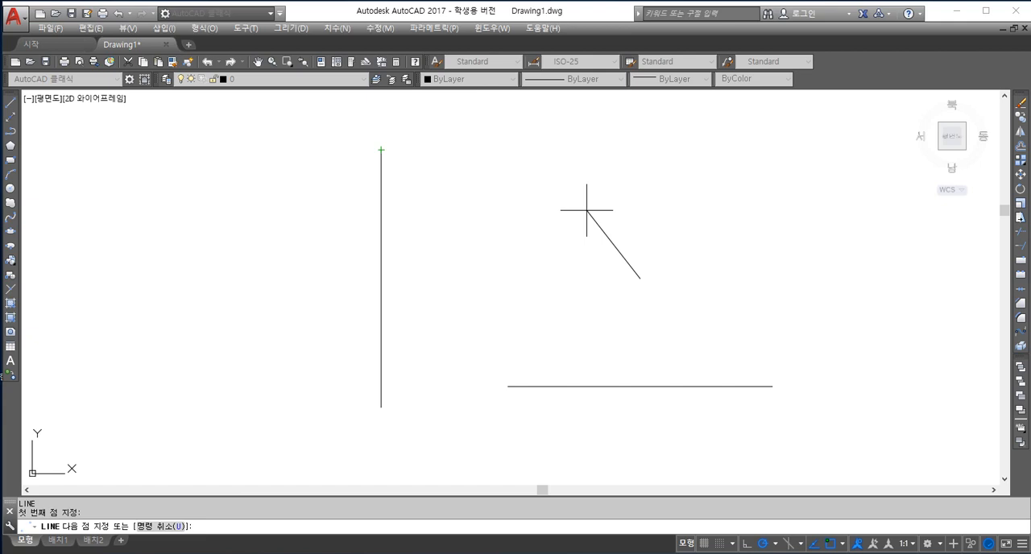
pyautogui.press('Escape')
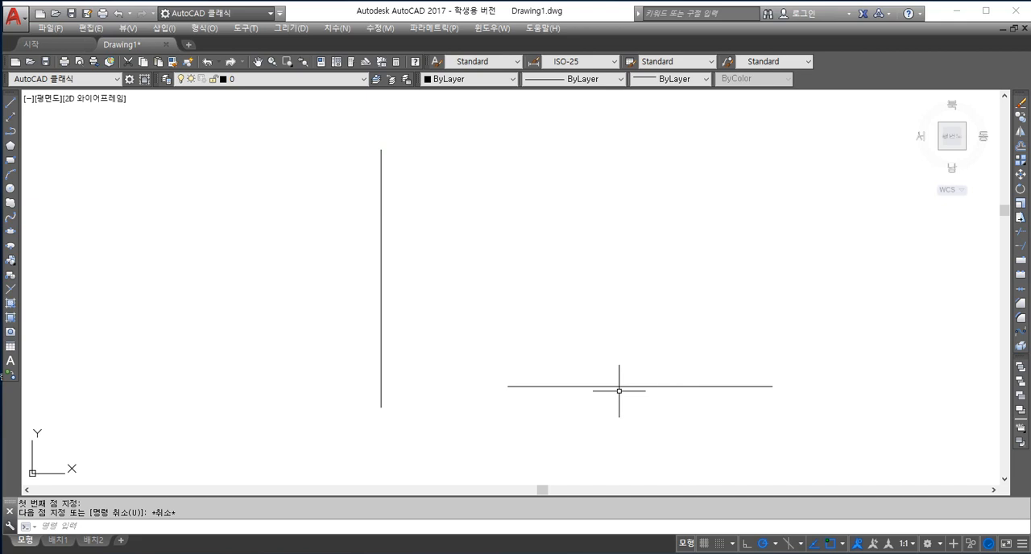
# Erase the vertical and horizontal lines using the all selection option.
pyautogui.write('e')
pyautogui.press('Return')
pyautogui.write('all')
pyautogui.press('Return')
pyautogui.press('Return')
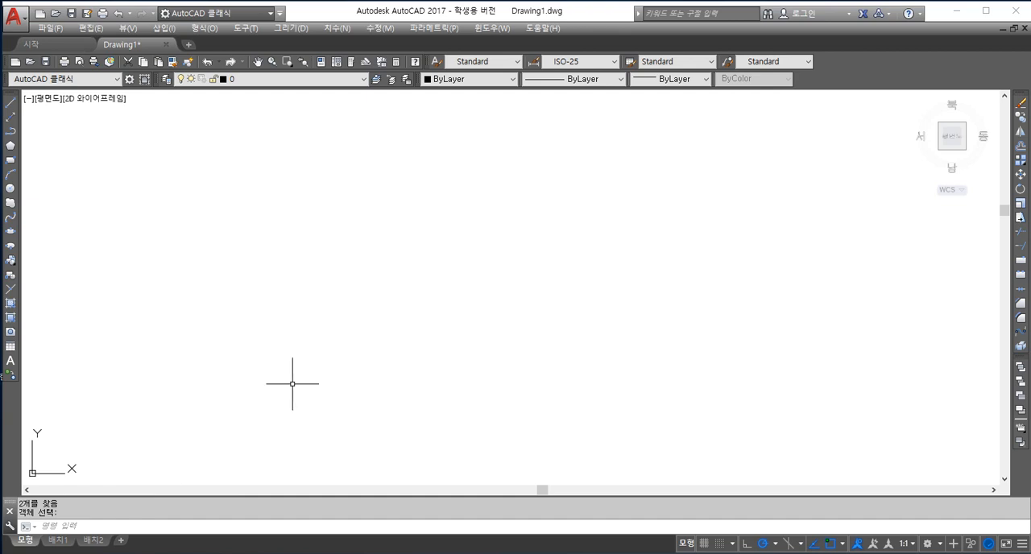
pyautogui.click(50, 527)
pyautogui.write('l')
pyautogui.press('Return')
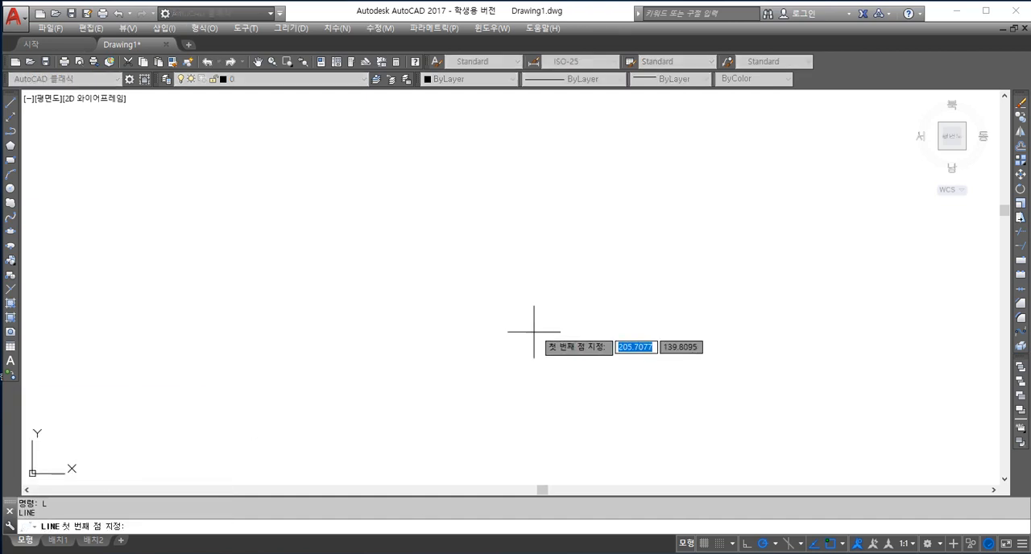
pyautogui.click(401, 327)
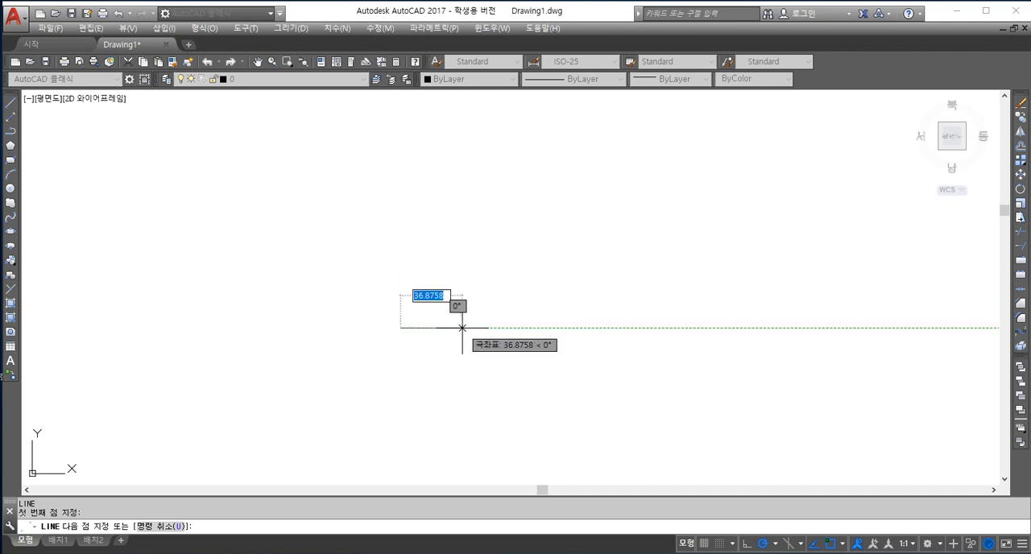
pyautogui.write('1')
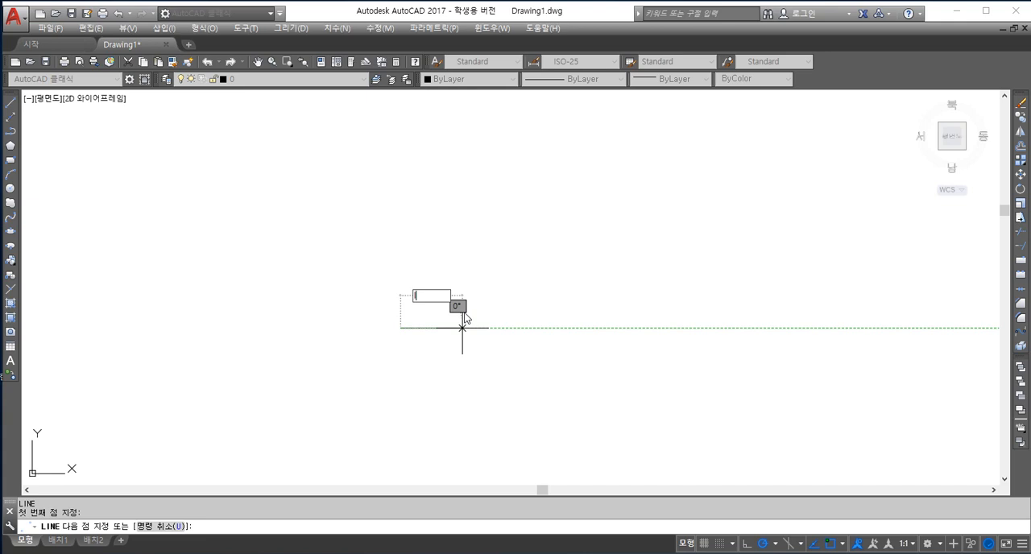
pyautogui.press('Escape')
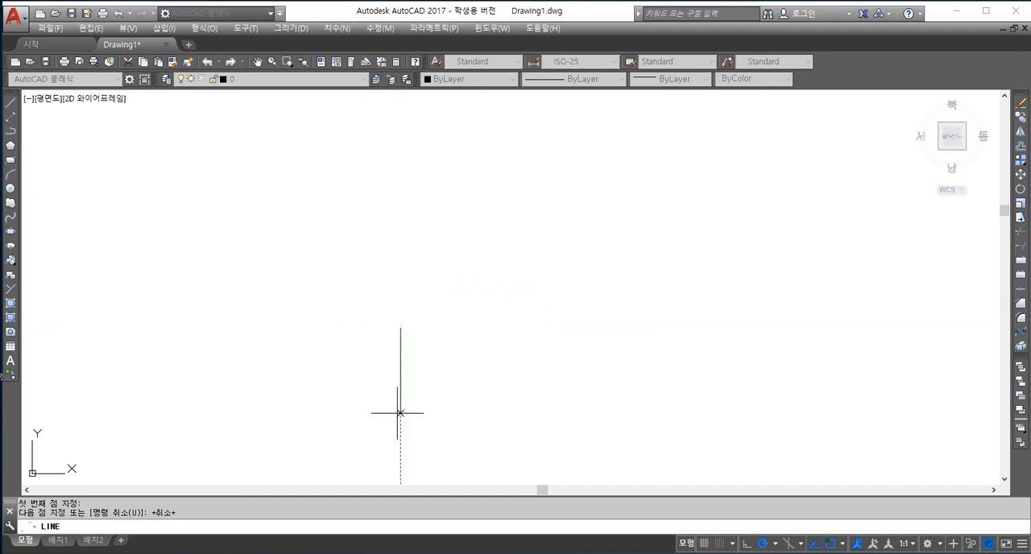
pyautogui.press('Escape')
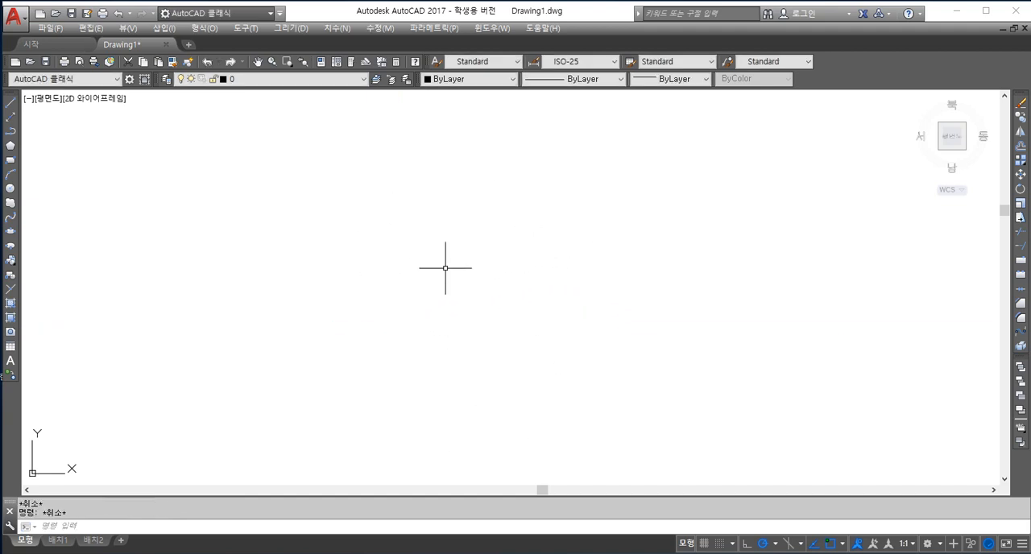
# Draw a freehand M-shaped zigzag of four connected line segments across the middle of the empty drawing.
pyautogui.write('l')
pyautogui.press('Return')
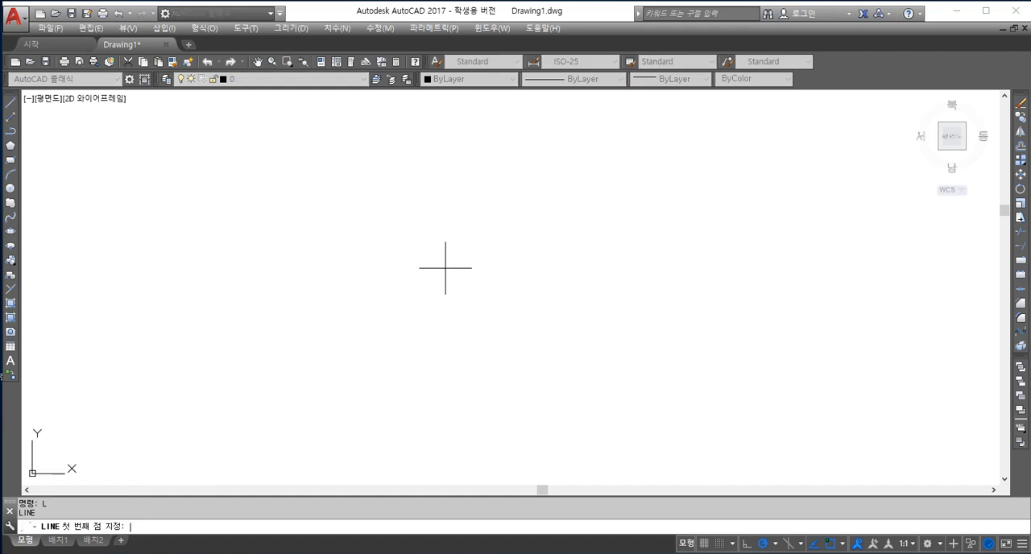
pyautogui.click(381, 344)
pyautogui.click(530, 177)
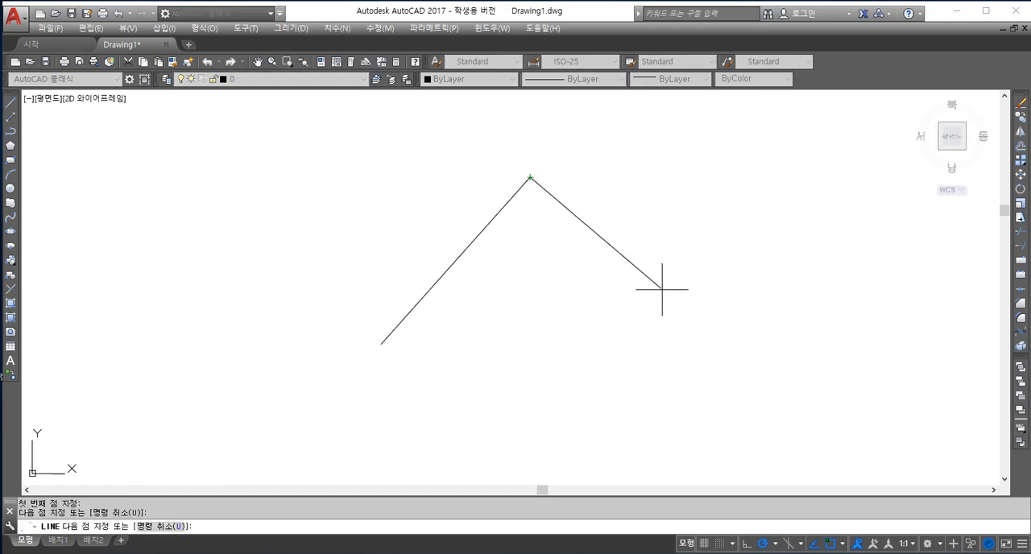
pyautogui.click(679, 347)
pyautogui.click(771, 184)
pyautogui.click(819, 348)
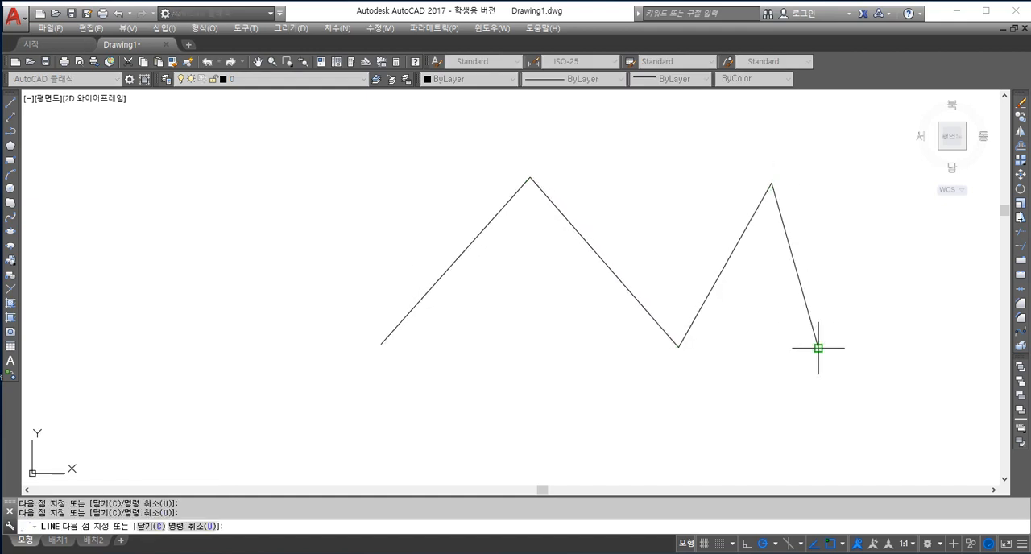
pyautogui.press('Return')
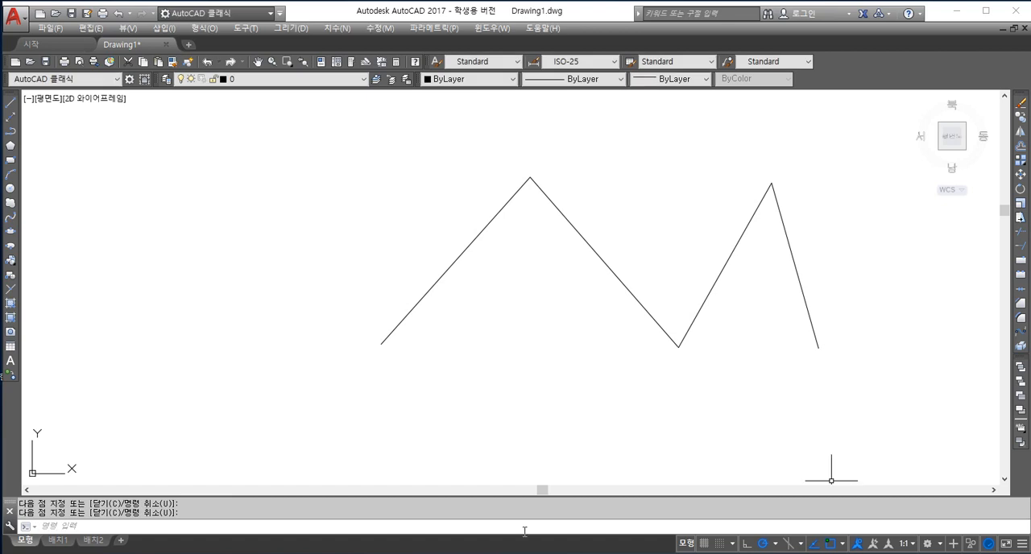
# Draw a second four-segment zigzag that starts left of the first one, crosses it and ends with a short segment.
pyautogui.click(525, 532)
pyautogui.write('L')
pyautogui.press('Return')
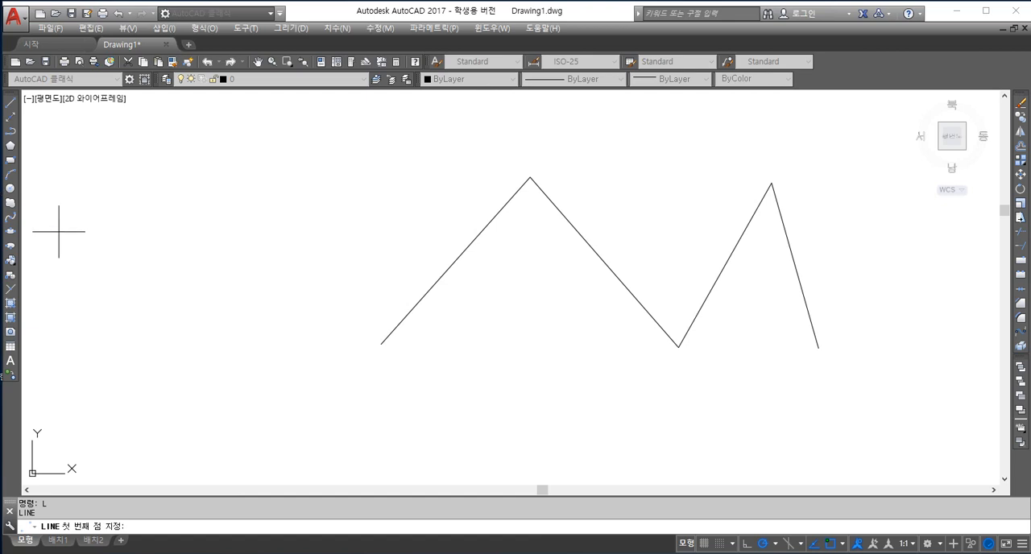
pyautogui.click(203, 329)
pyautogui.click(398, 173)
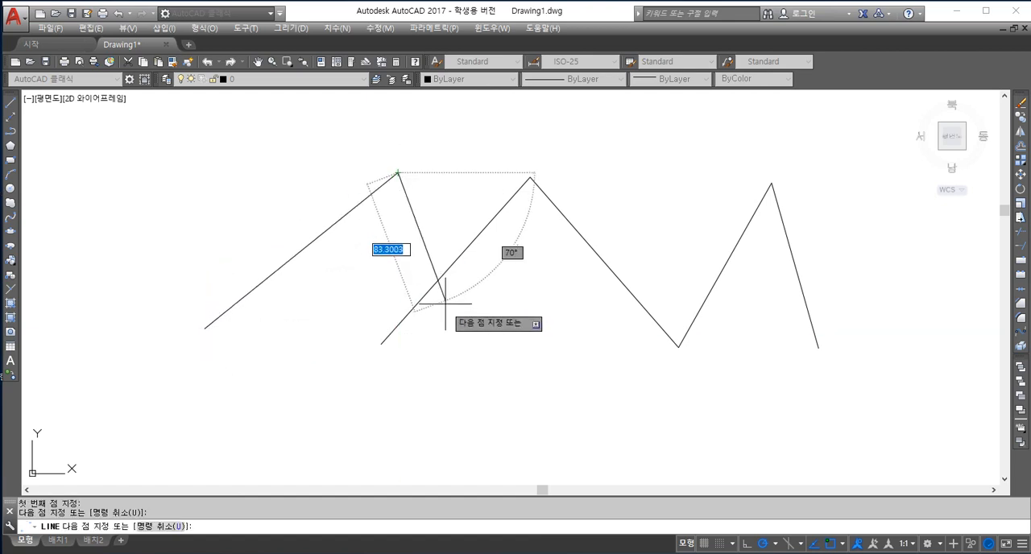
pyautogui.click(459, 359)
pyautogui.click(641, 175)
pyautogui.click(699, 234)
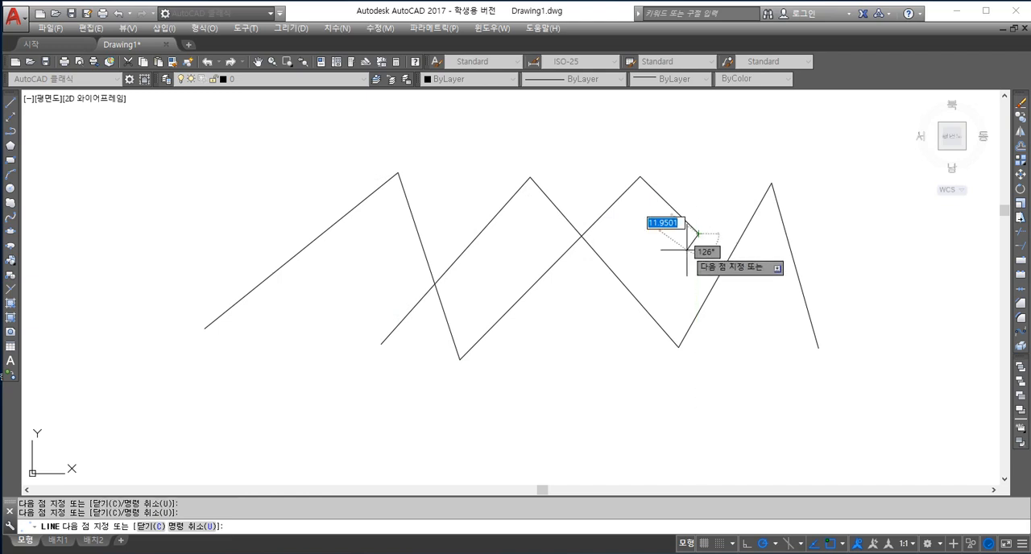
pyautogui.press('Return')
# Draw a chain of seven connected line segments that starts below the zigzags and crosses back over both of them.
pyautogui.write('L')
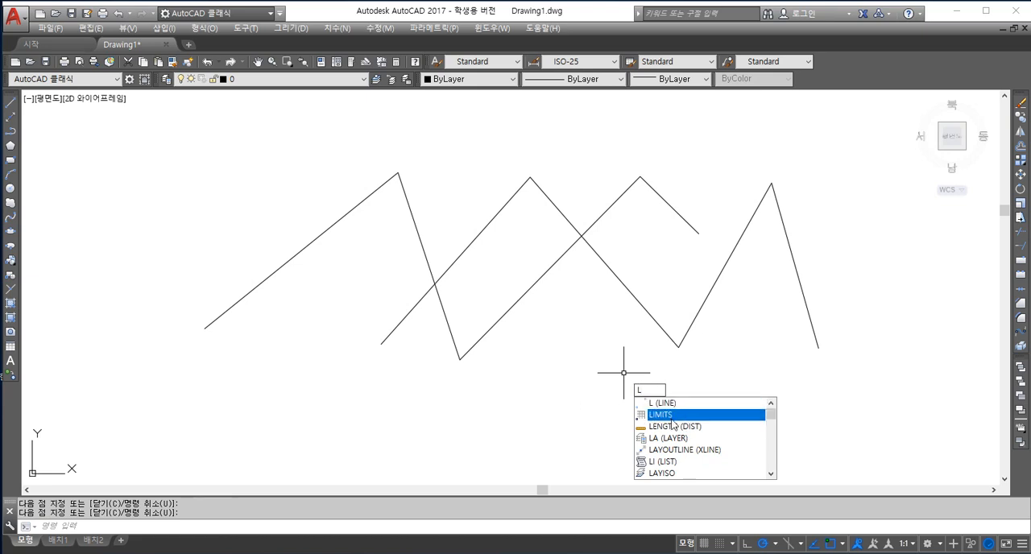
pyautogui.click(651, 403)
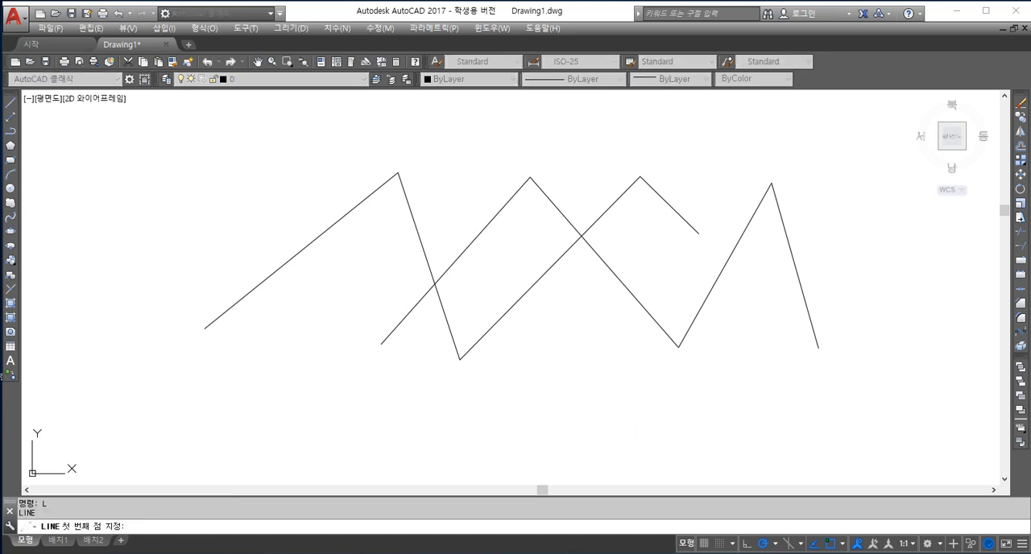
pyautogui.click(510, 415)
pyautogui.click(659, 266)
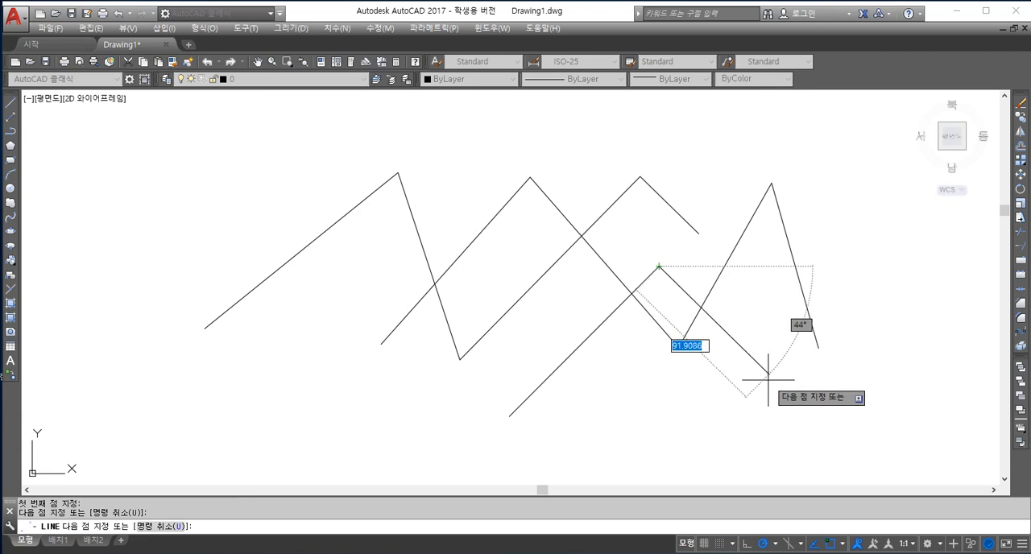
pyautogui.click(772, 434)
pyautogui.click(872, 230)
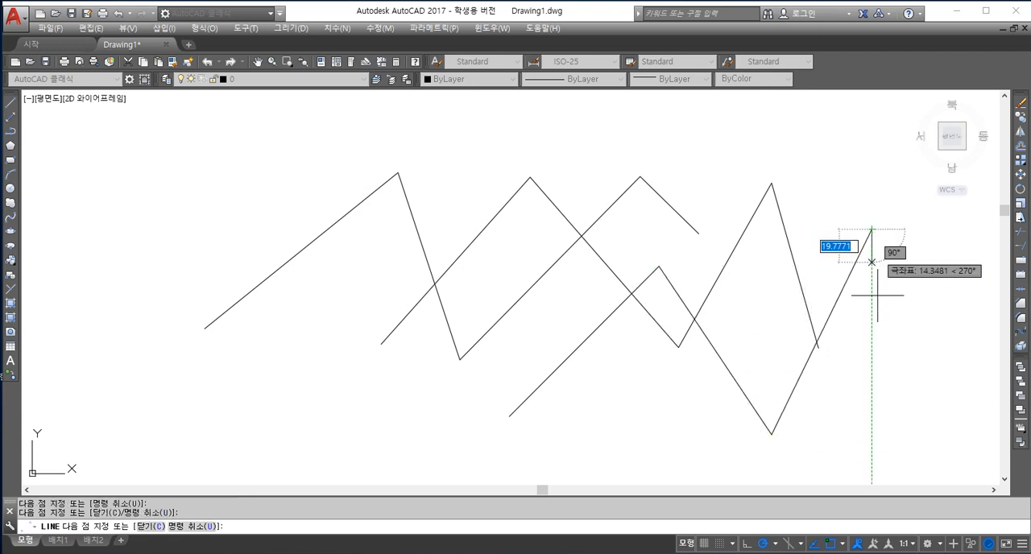
pyautogui.click(285, 299)
pyautogui.click(238, 152)
pyautogui.click(551, 163)
pyautogui.click(663, 394)
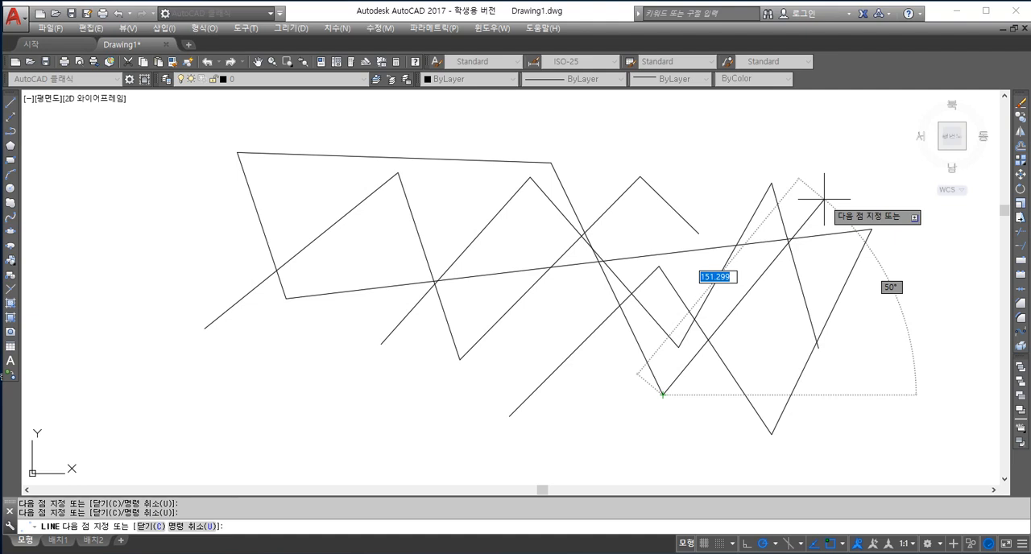
pyautogui.press('Escape')
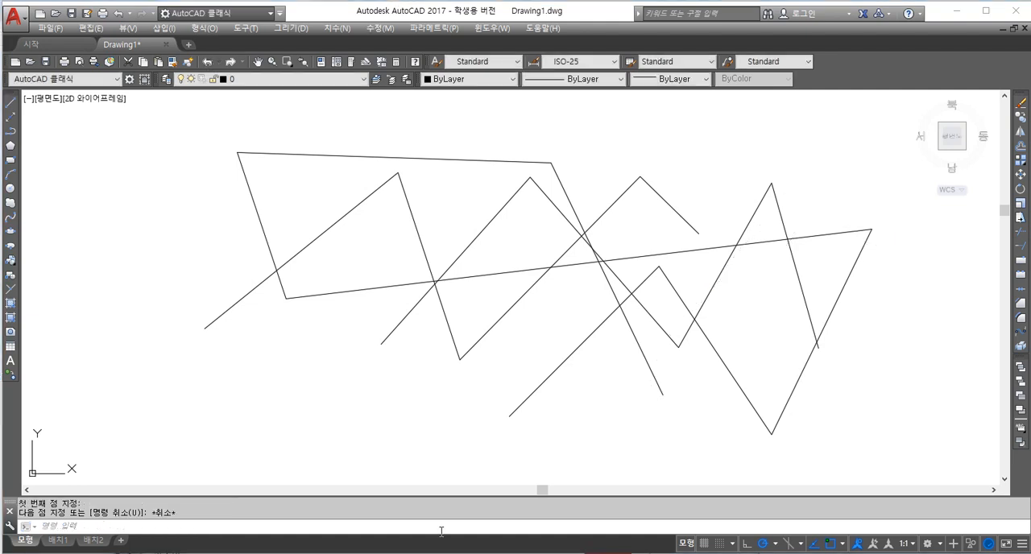
# Erase all the zigzag lines using the all selection option.
pyautogui.click(67, 529)
pyautogui.write('e')
pyautogui.press('Return')
pyautogui.write('all')
pyautogui.press('Return')
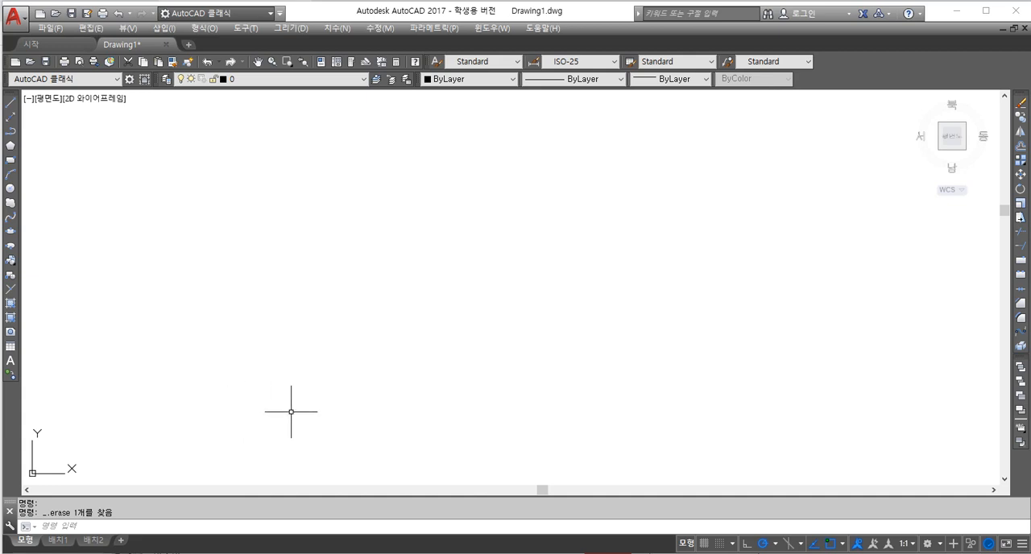
# Draw a line from absolute coordinates 100,100 to 200,100 as the base of a square.
pyautogui.write('L')
pyautogui.press('Return')
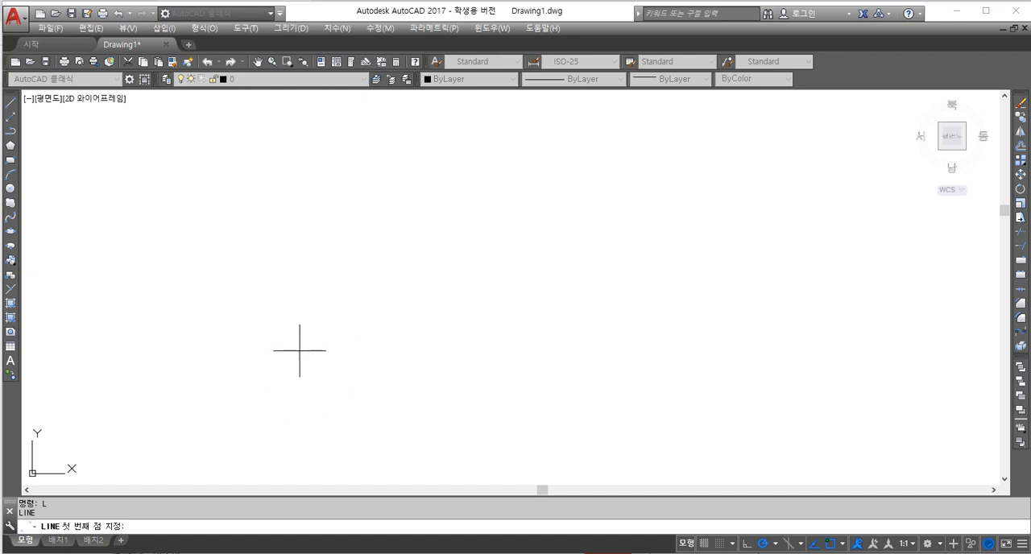
pyautogui.write('100,100')
pyautogui.press('Return')
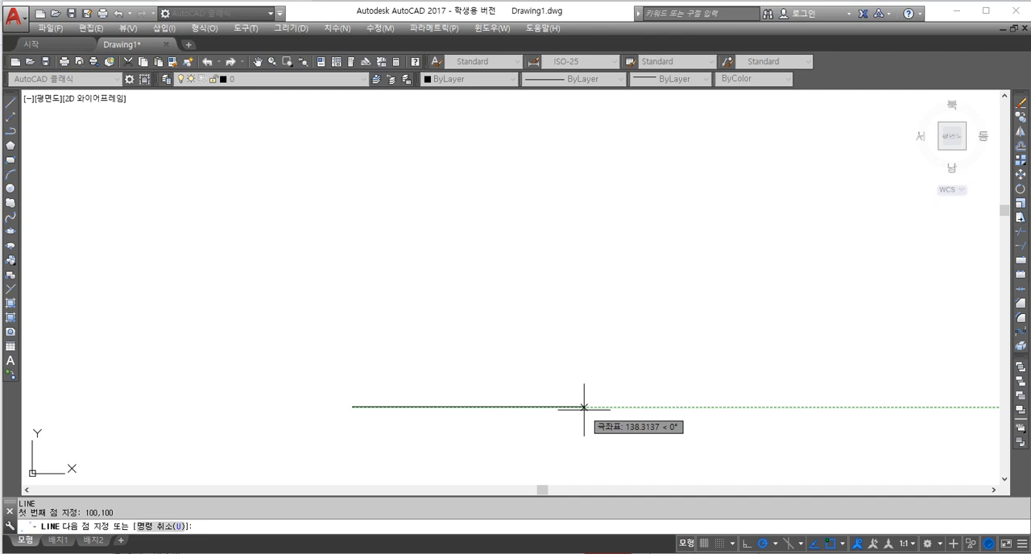
pyautogui.write('200,')
pyautogui.write('100')
pyautogui.press('Return')
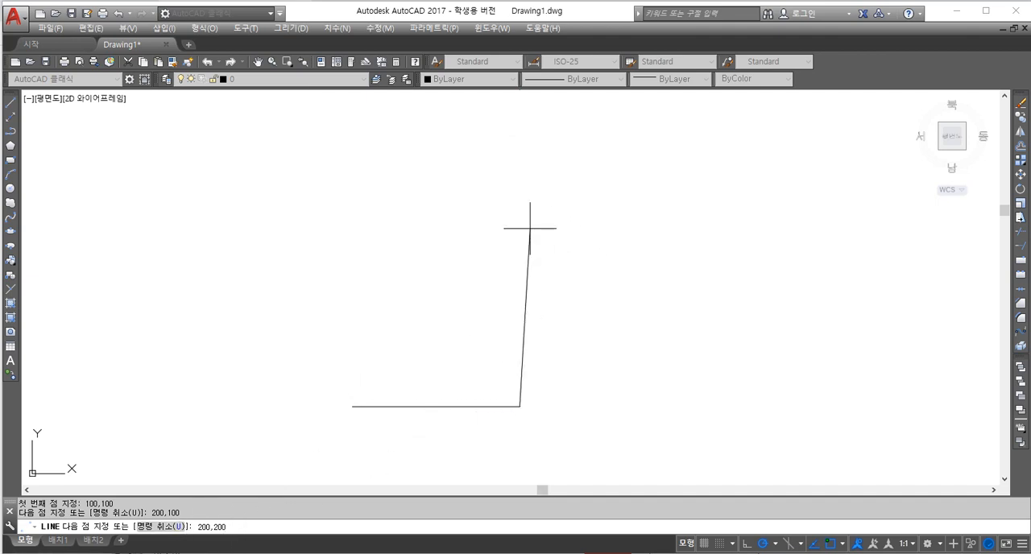
# Continue the line through 200,200 and 100,200 back to 100,100 to complete the square.
pyautogui.press('Return')
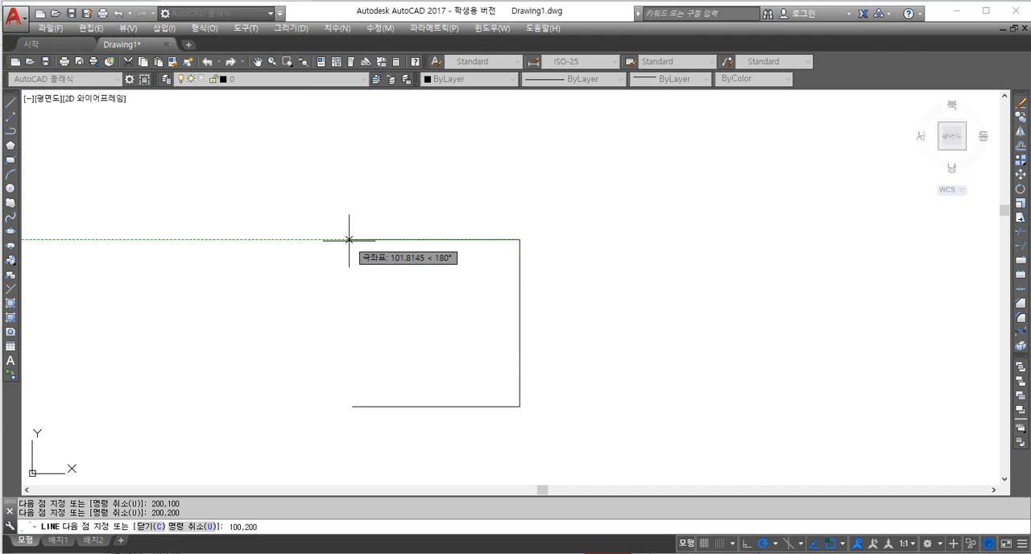
pyautogui.press('Return')
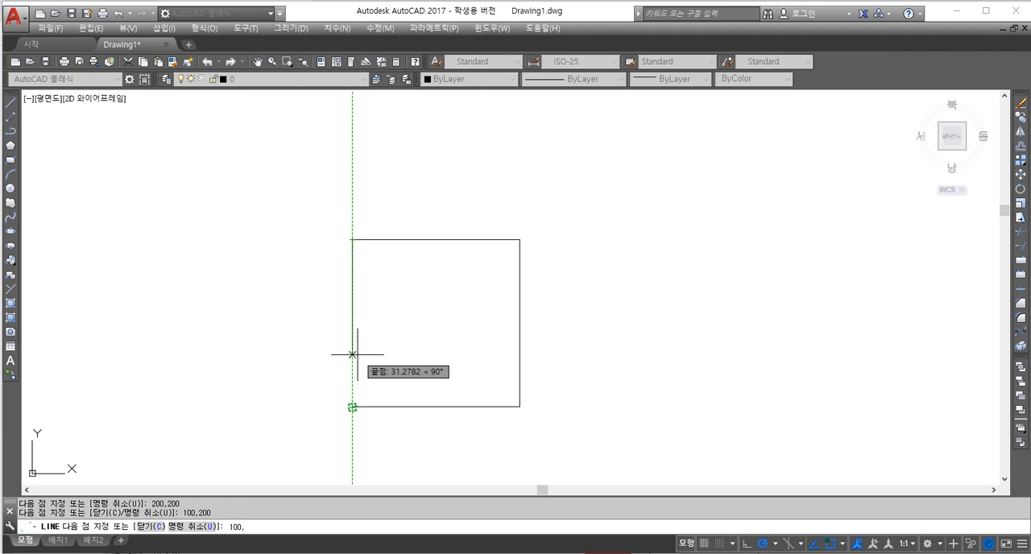
pyautogui.press('Return')
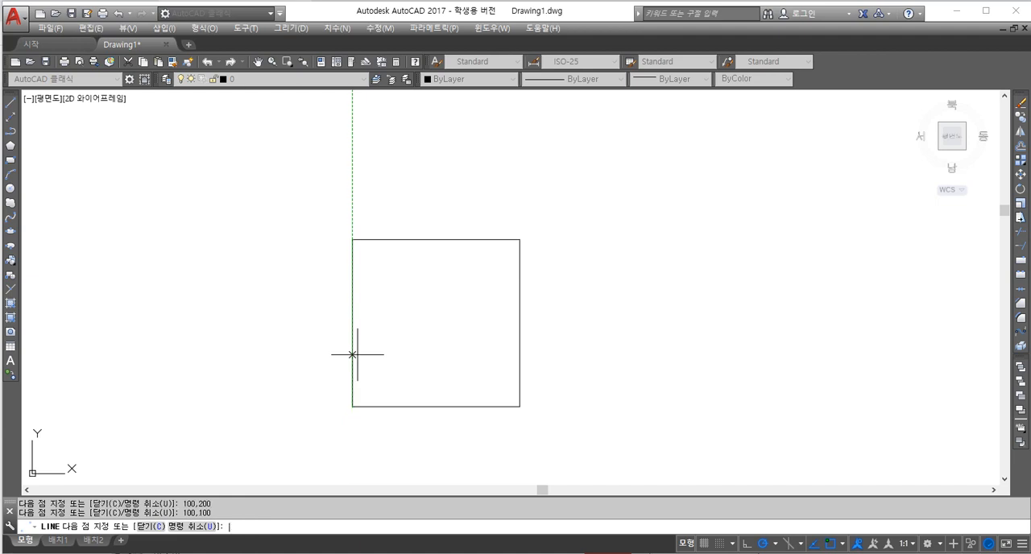
pyautogui.press('Return')
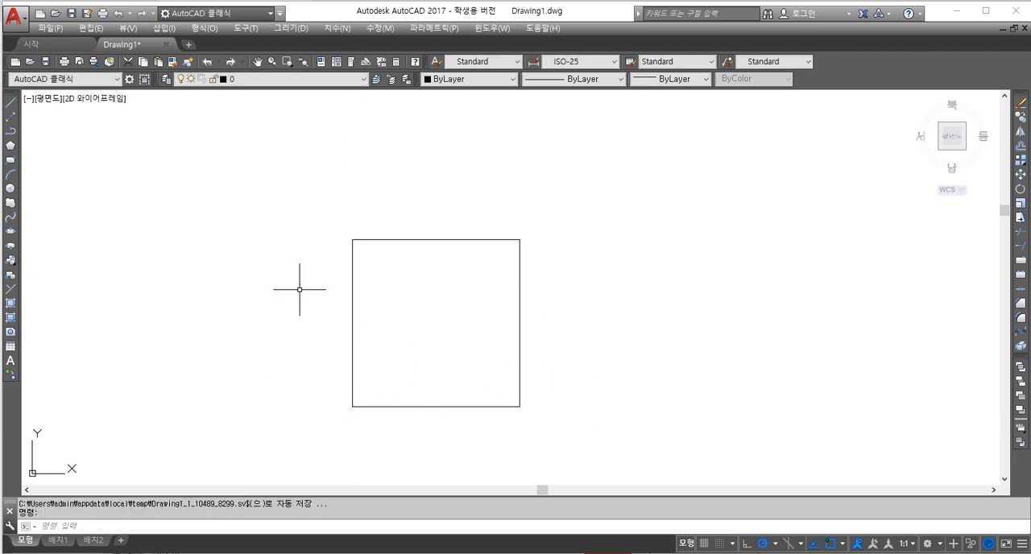
pyautogui.scroll(2, 465, 363)
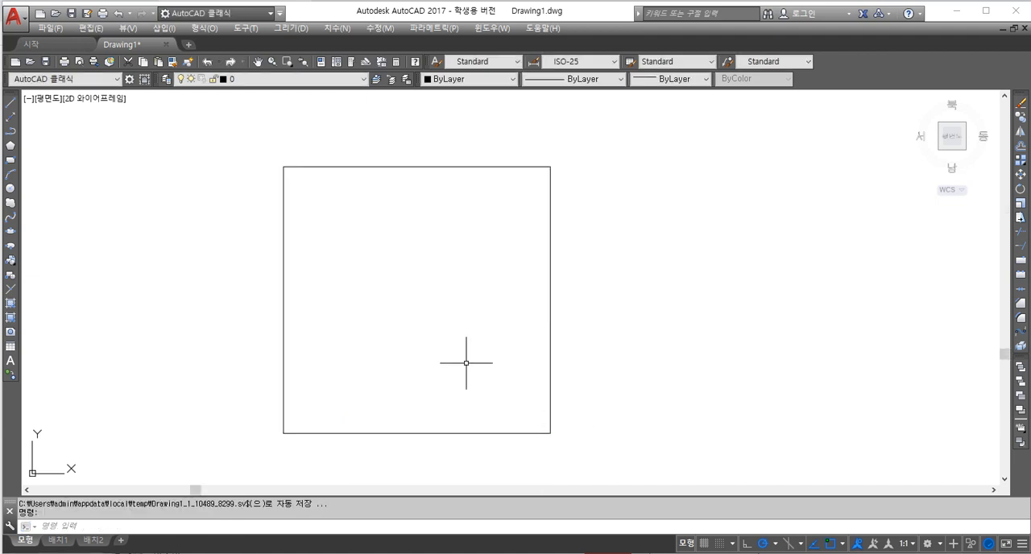
pyautogui.moveTo(466, 364); pyautogui.dragTo(486, 357, button='middle')
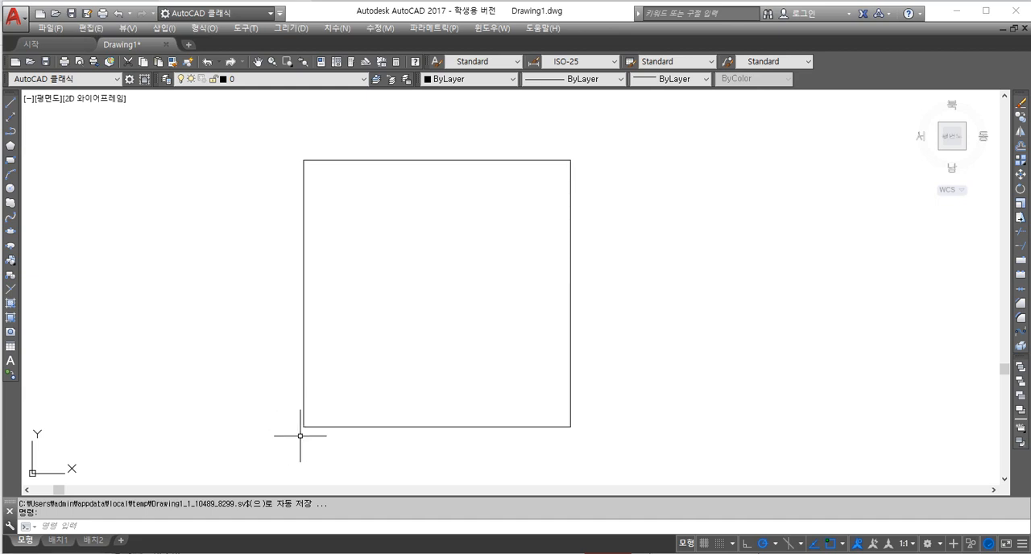
pyautogui.write('l')
pyautogui.press('Return')
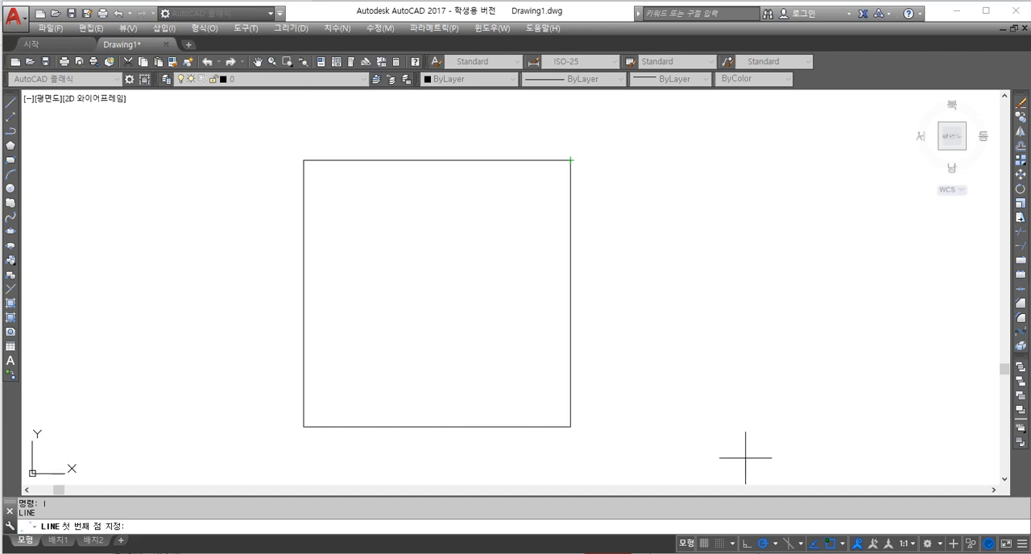
pyautogui.write('e')
pyautogui.press('Return')
pyautogui.write('ㅔ')
pyautogui.press('Escape')
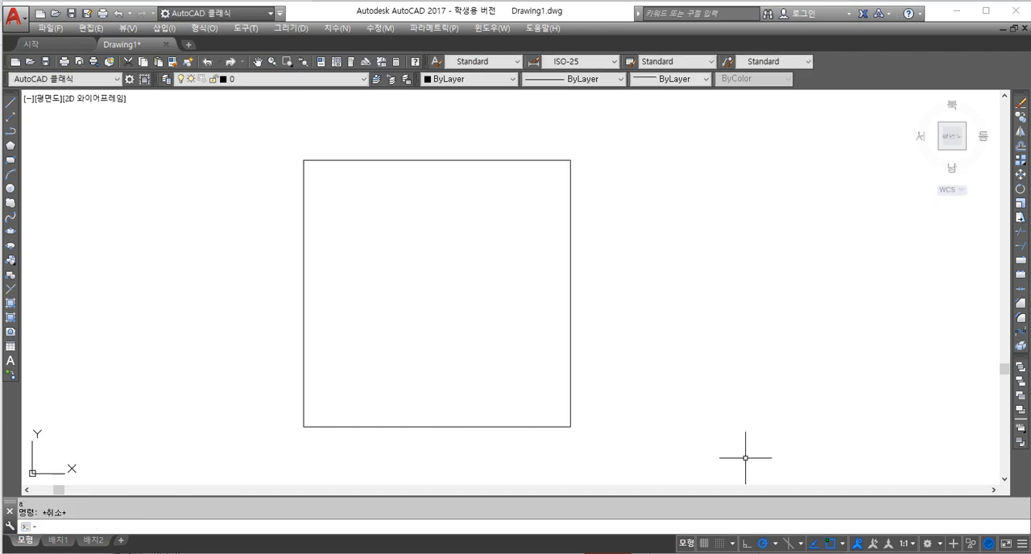
# Erase the whole square using the all selection option.
pyautogui.write('e')
pyautogui.press('Return')
pyautogui.write('all')
pyautogui.press('Return')
pyautogui.press('Return')
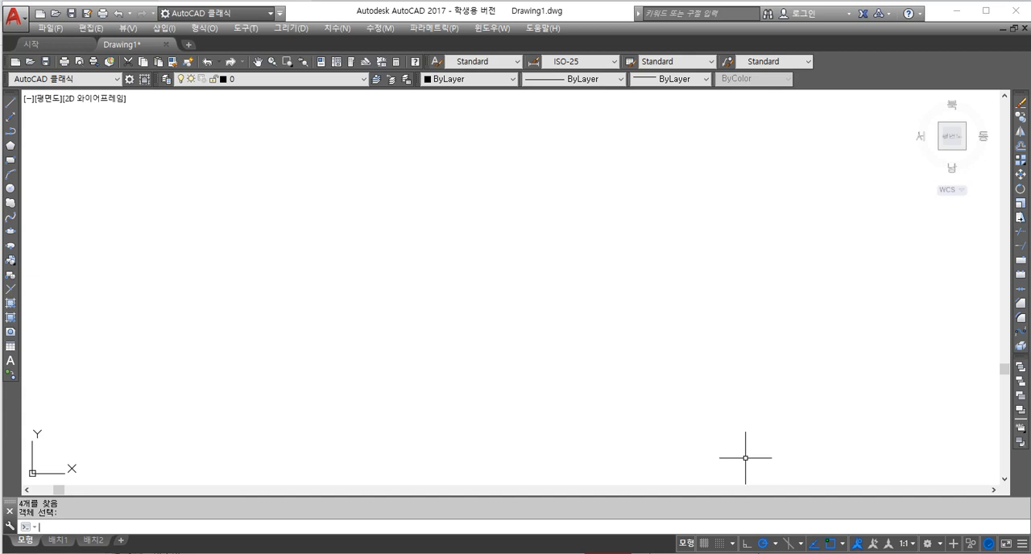
pyautogui.write('l')
pyautogui.press('Return')
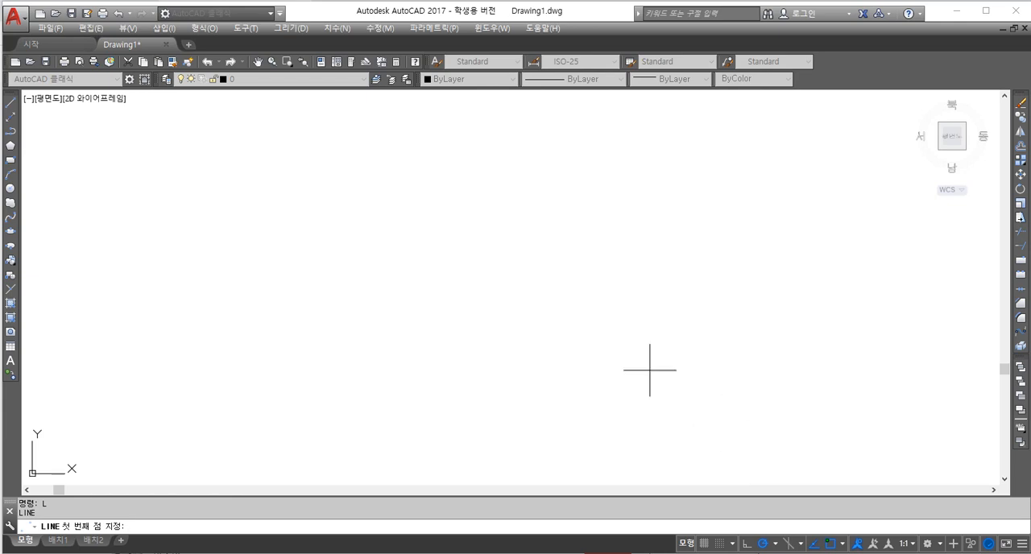
pyautogui.click(307, 364)
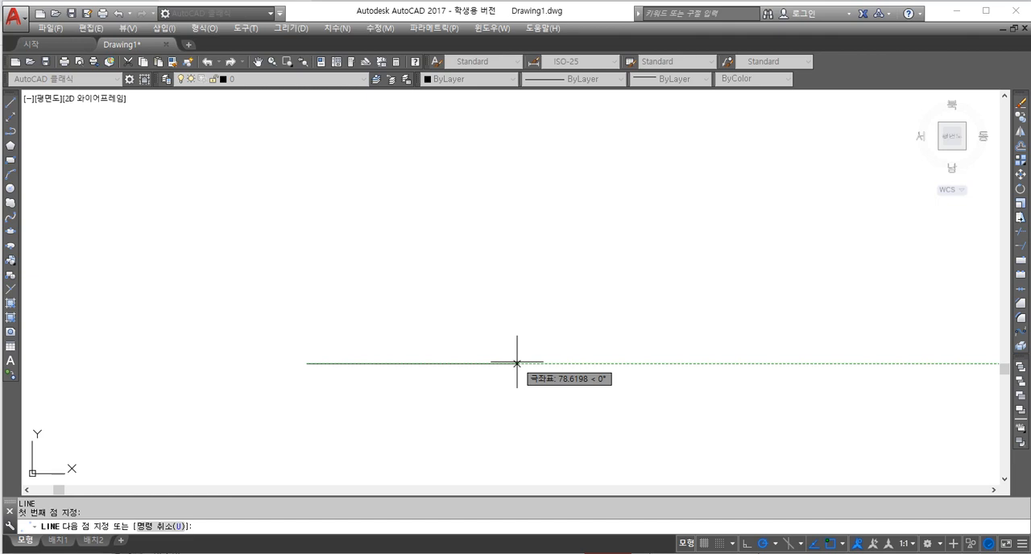
pyautogui.write('@')
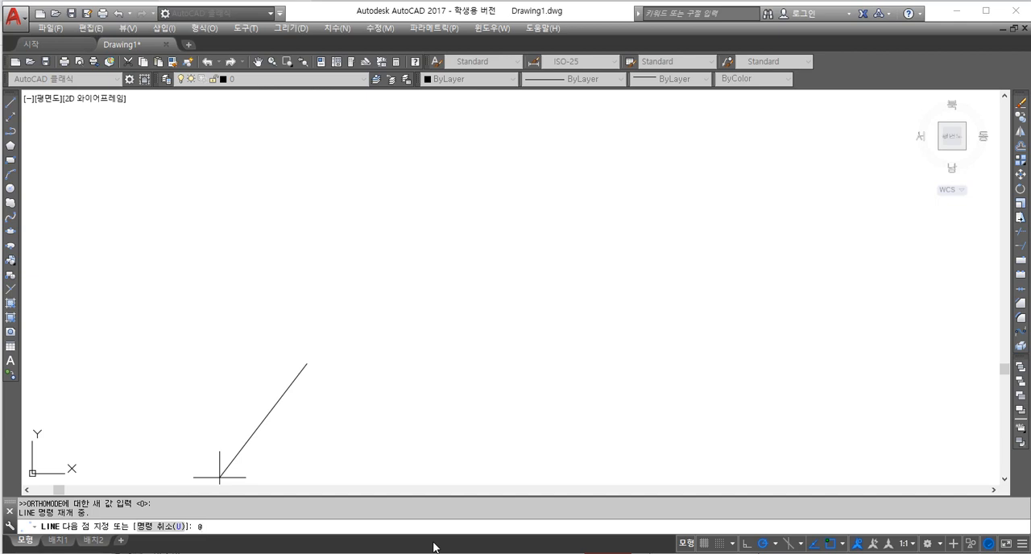
pyautogui.write('100.0')
pyautogui.press('Return')
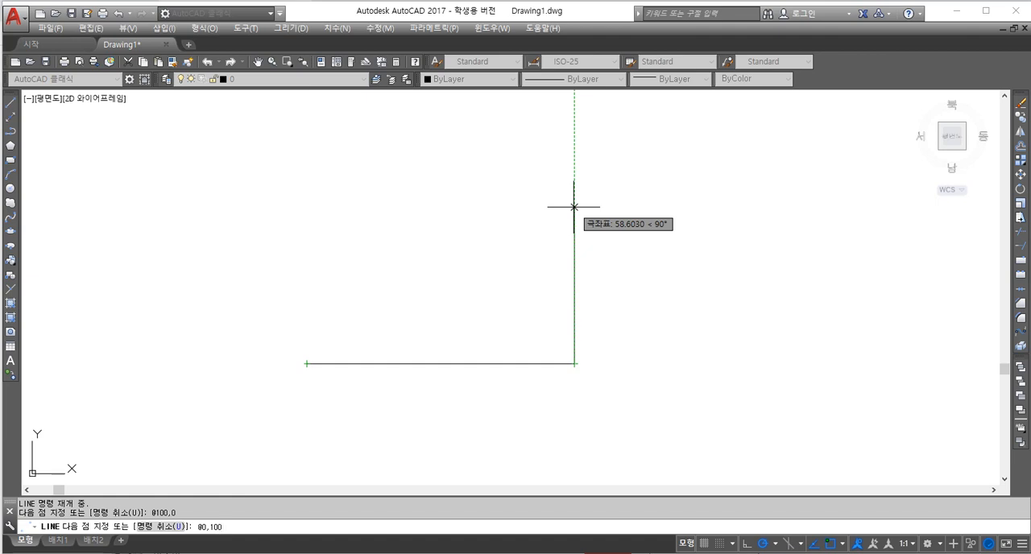
# Continue the line with relative coordinates @0,100 and @-100,0 for the square's right and upper sides.
pyautogui.press('Return')
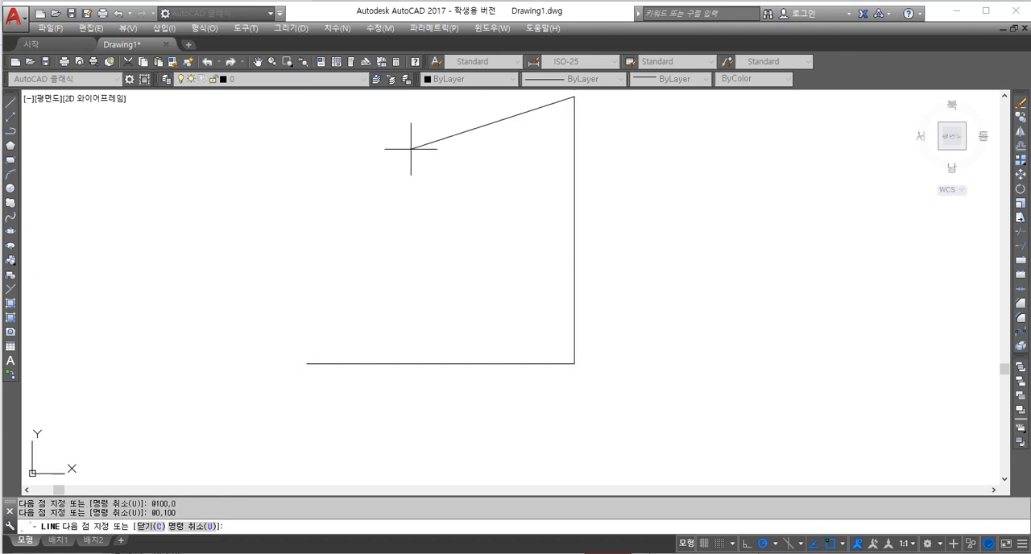
pyautogui.moveTo(427, 159)
pyautogui.mouseDown(button='middle')
pyautogui.moveTo(430, 204)
pyautogui.moveTo(459, 220)
pyautogui.moveTo(506, 220)
pyautogui.mouseUp(button='middle')
pyautogui.scroll(-2, 435, 322)
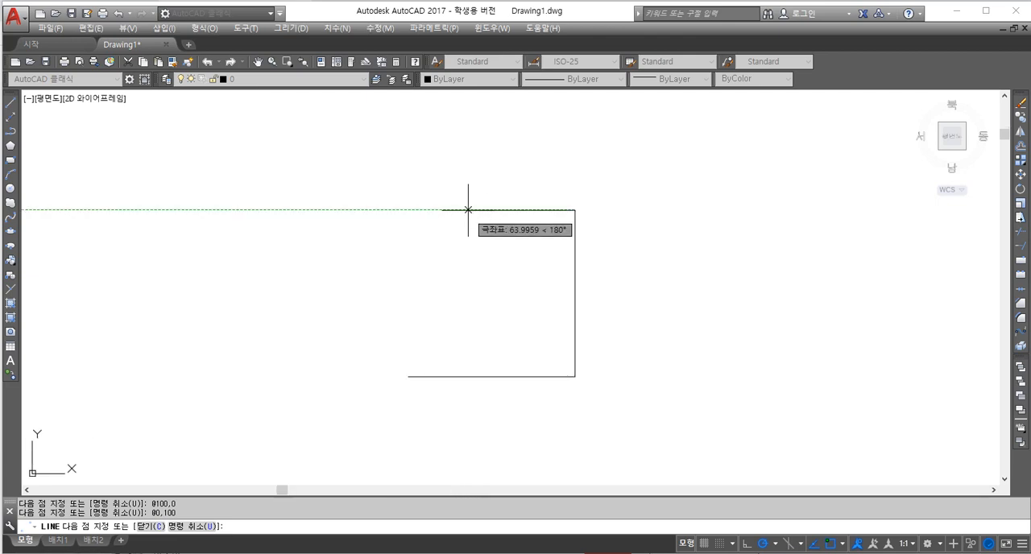
pyautogui.scroll(2, 470, 209)
pyautogui.moveTo(483, 263); pyautogui.dragTo(484, 231, button='middle')
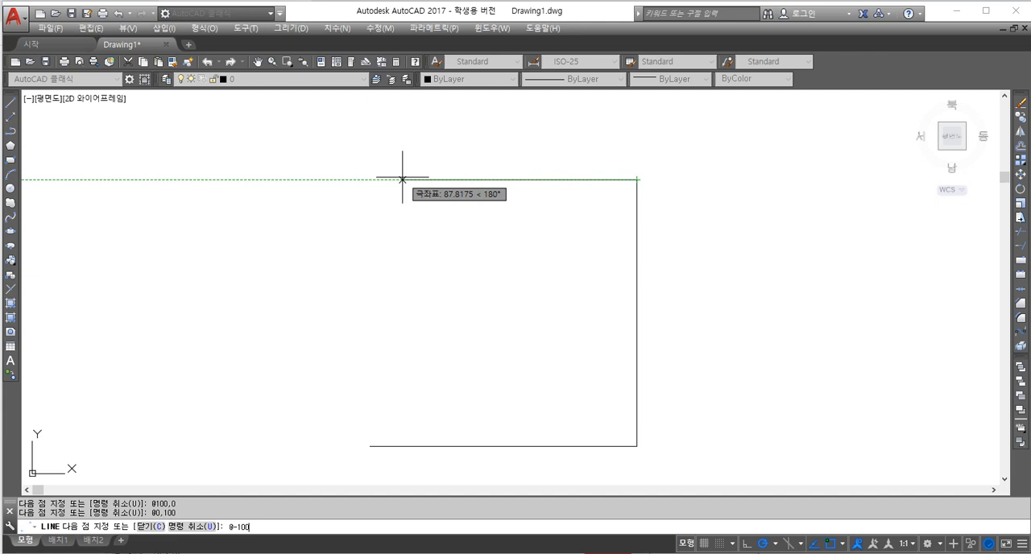
pyautogui.write(',0')
pyautogui.press('Return')
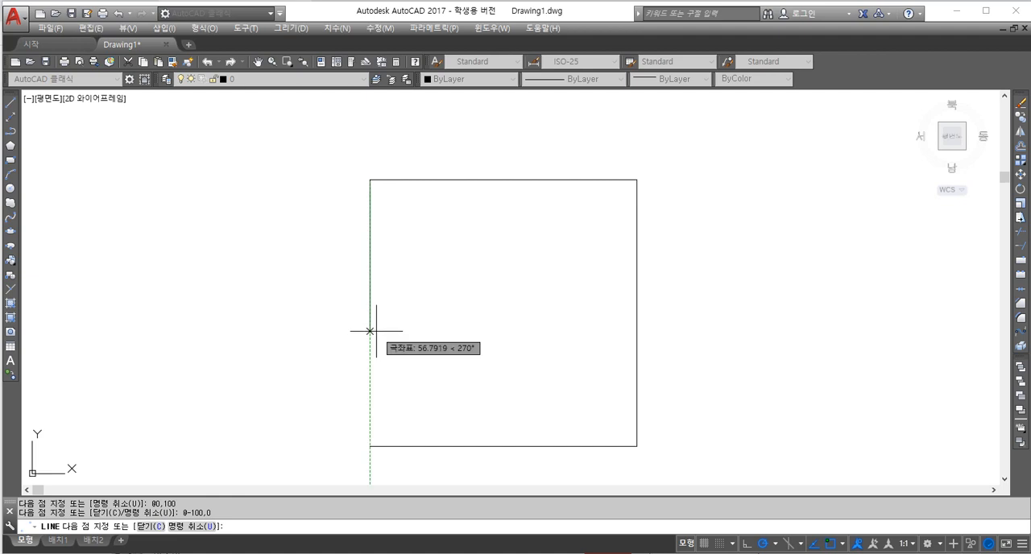
# Close the square with a last segment to relative coordinates @0,-100 and end the LINE command.
pyautogui.write('@0,-')
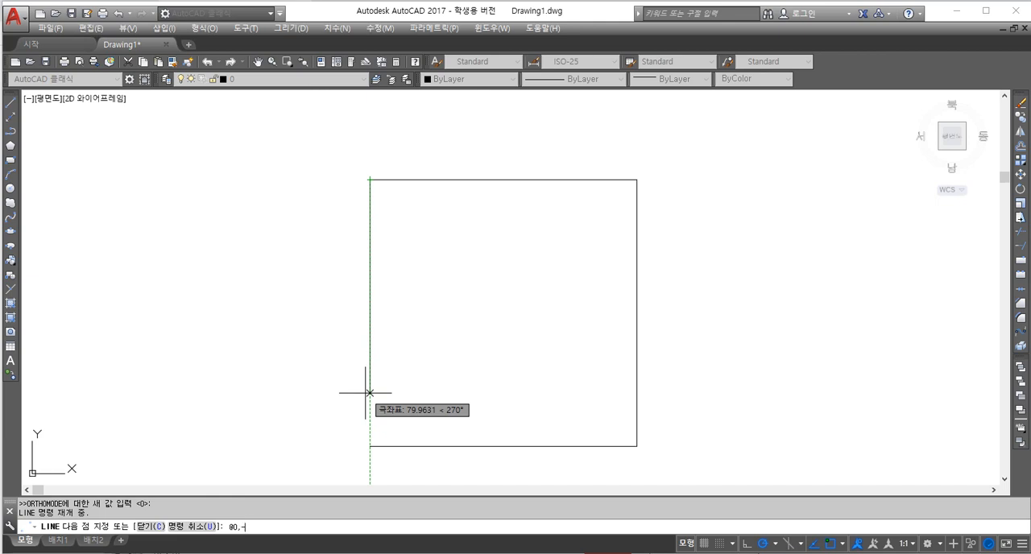
pyautogui.write('100')
pyautogui.press('Return')
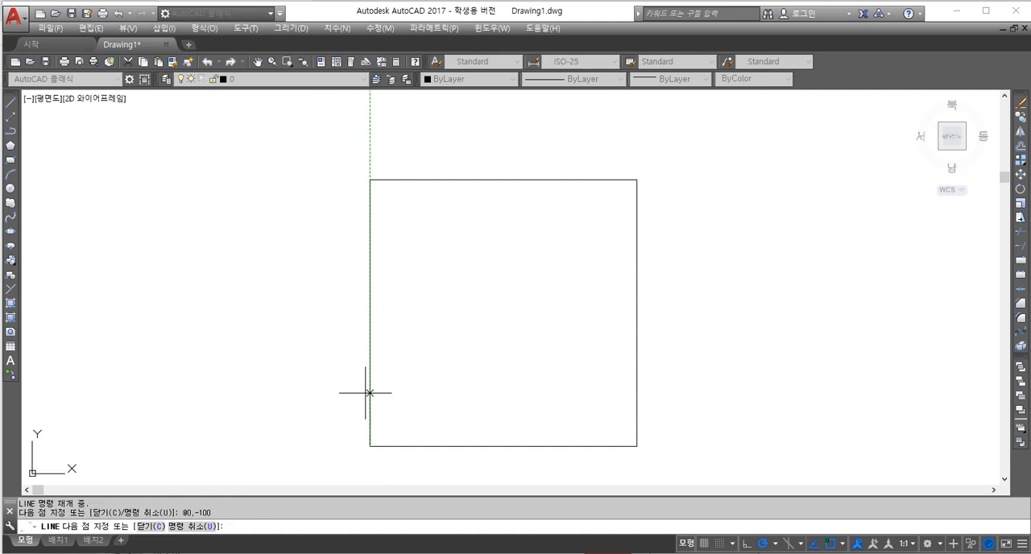
pyautogui.press('Return')
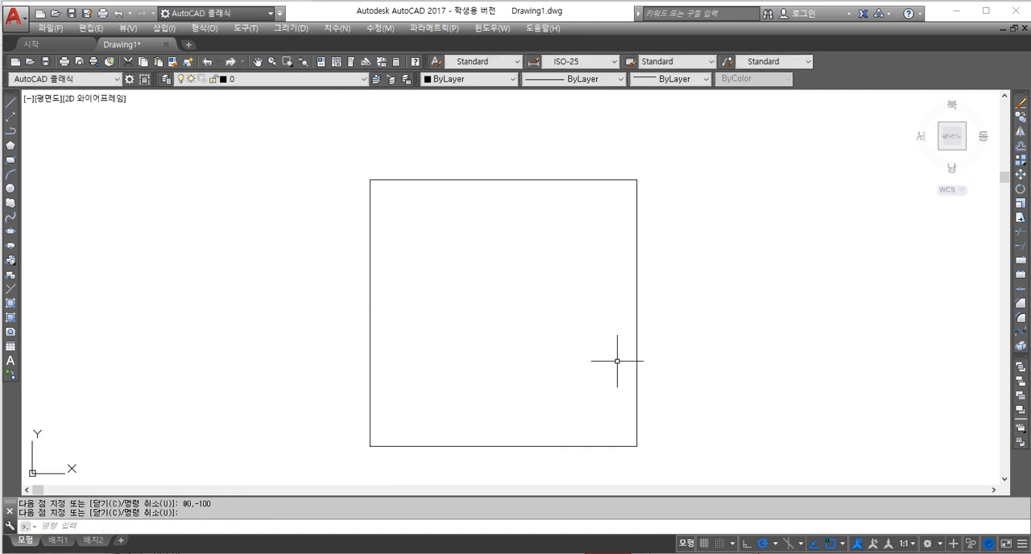